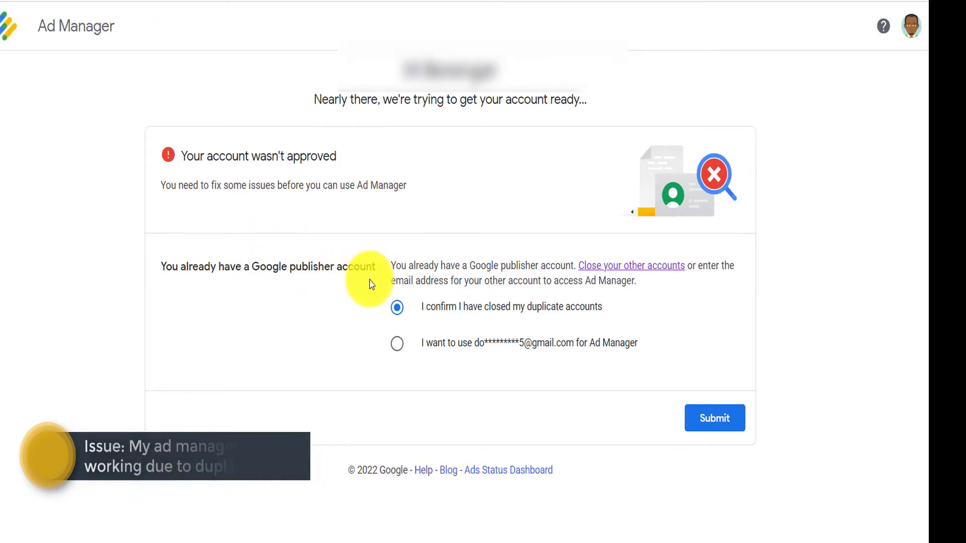
Review the 'account wasn't approved' notice about an existing publisher account.
left_click_drag(413, 267, 486, 270)
left_click(352, 151)
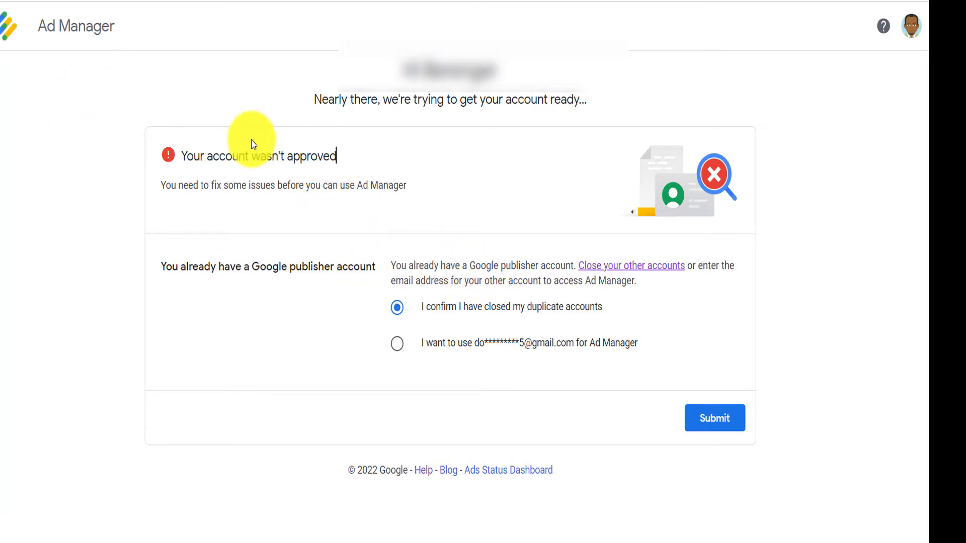
left_click(188, 155, "shift")
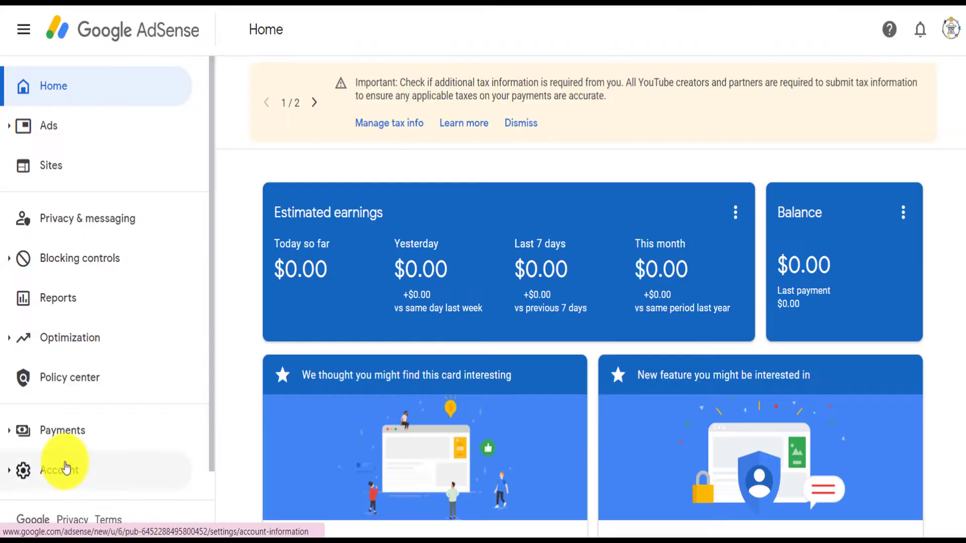
Start closing the AdSense account from the Account information settings.
left_click(65, 468)
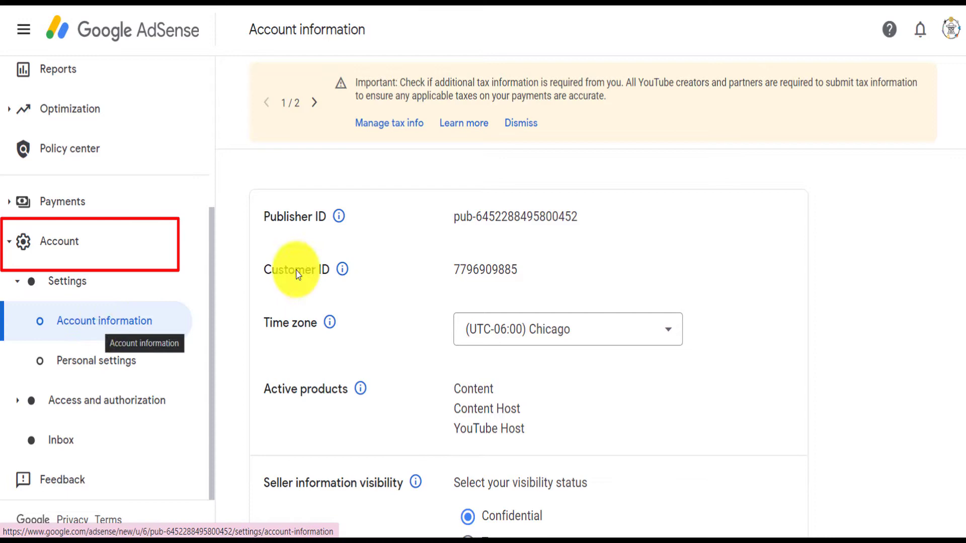
scroll(892, 322, "down", 3)
scroll(893, 322, "down", 1)
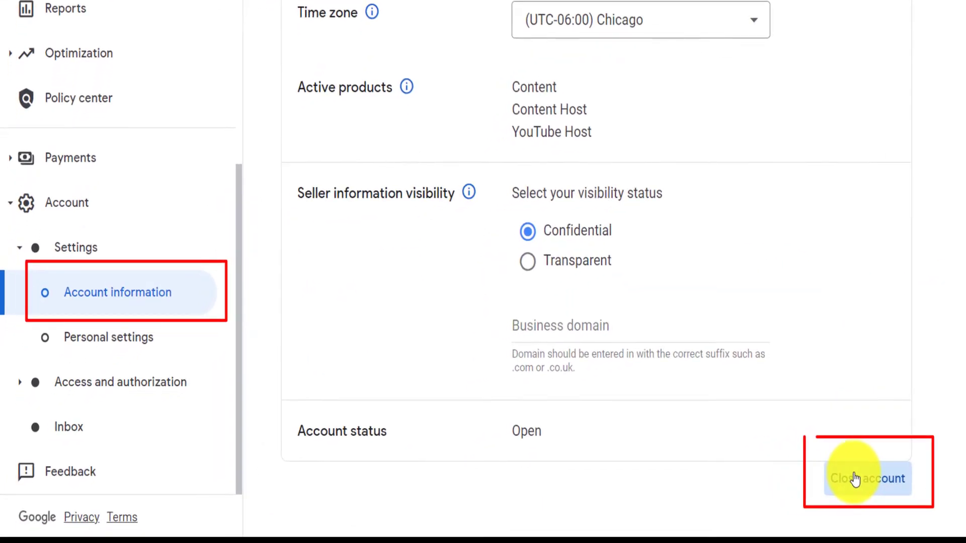
left_click(844, 479)
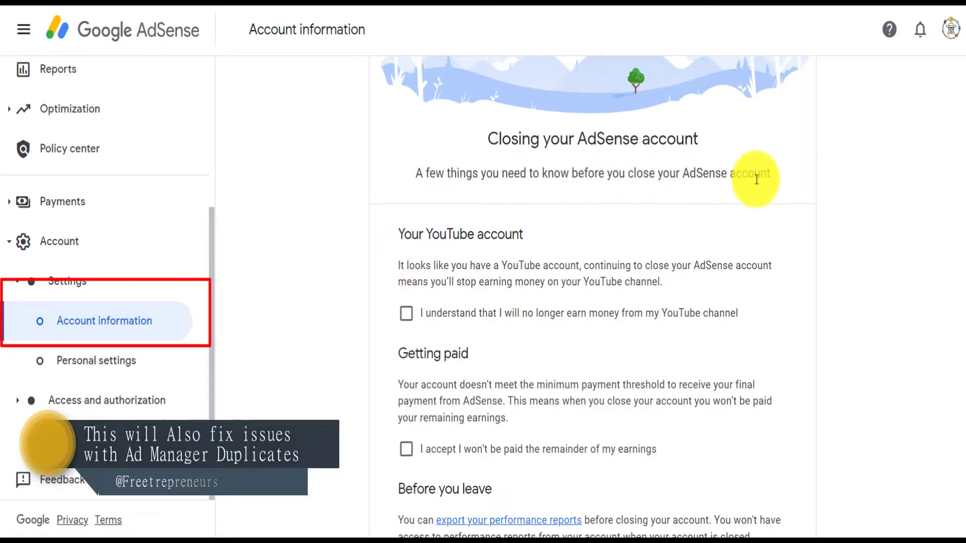
Close the AdSense account with both earnings acknowledgements, reason 'Website has closed down', and Terms agreed.
left_click(406, 313)
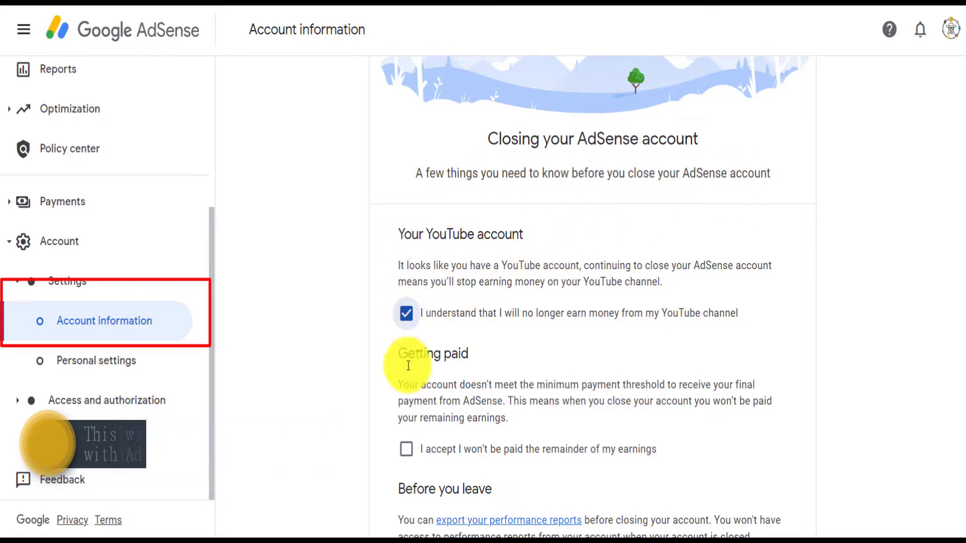
left_click(406, 449)
scroll(647, 426, "down", 3)
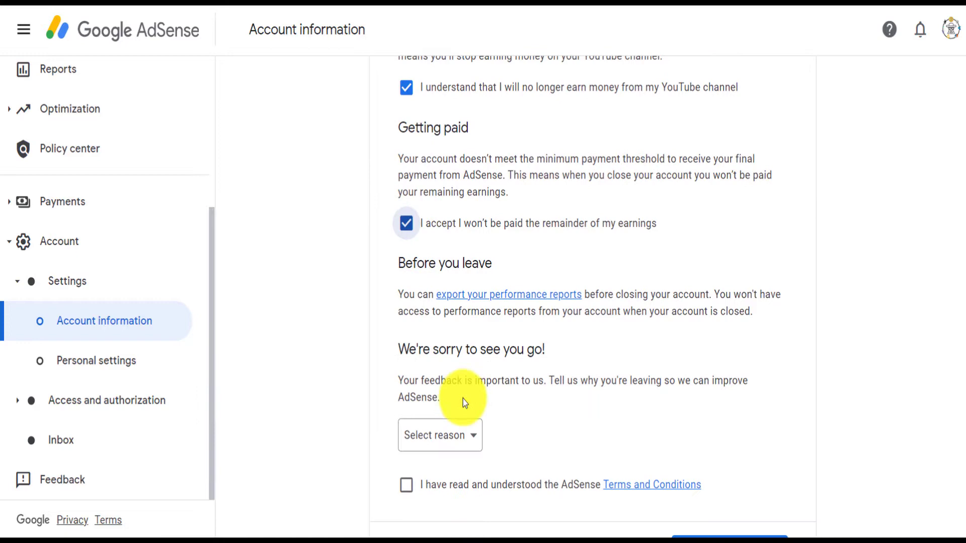
scroll(463, 402, "down", 1)
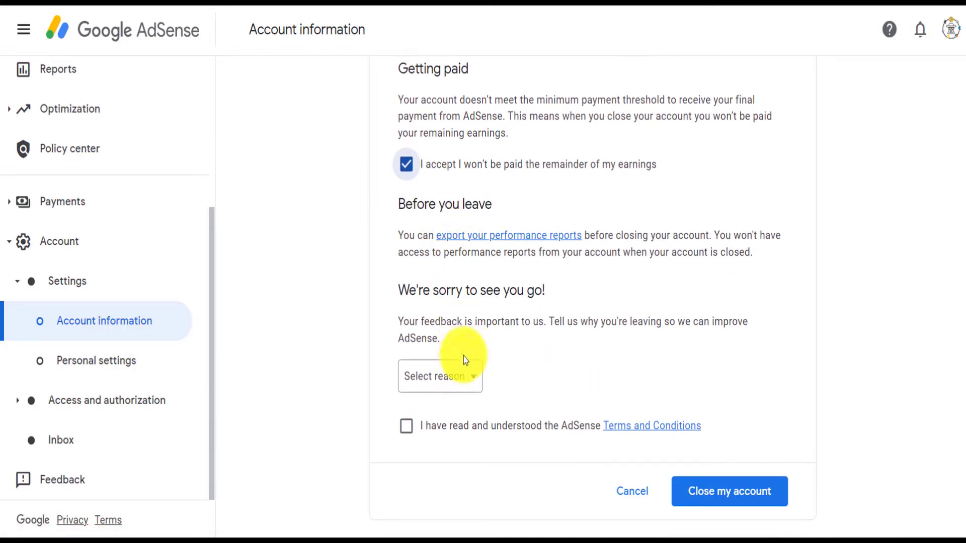
left_click(470, 375)
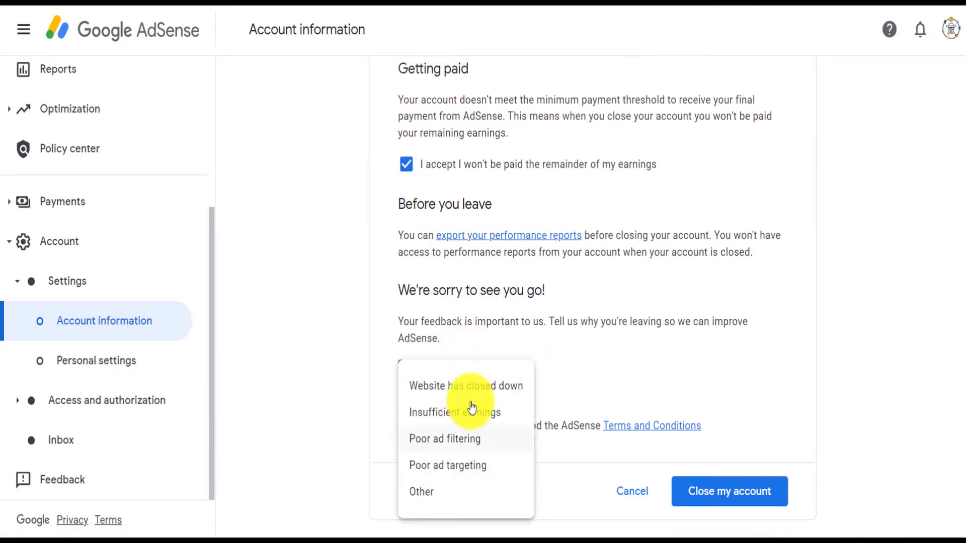
left_click(471, 388)
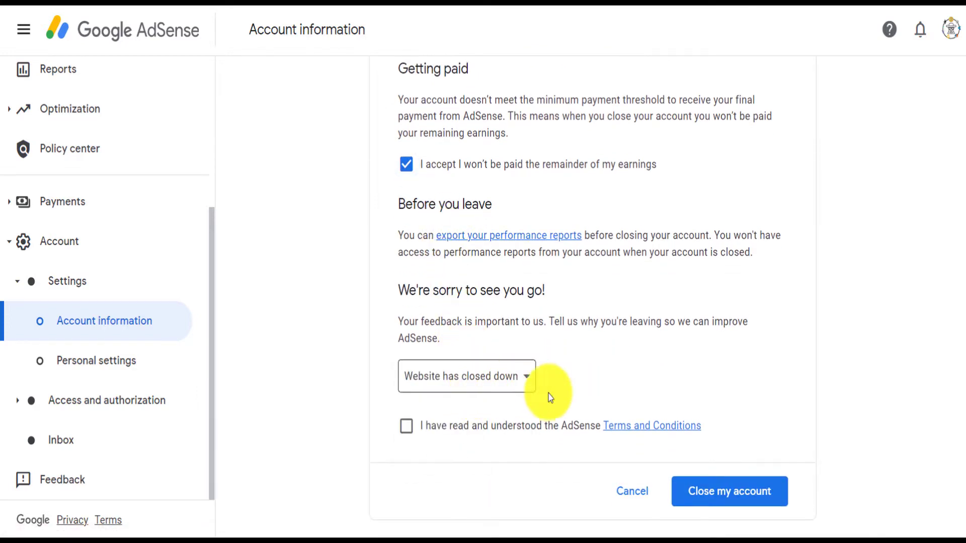
left_click(407, 436)
left_click(745, 488)
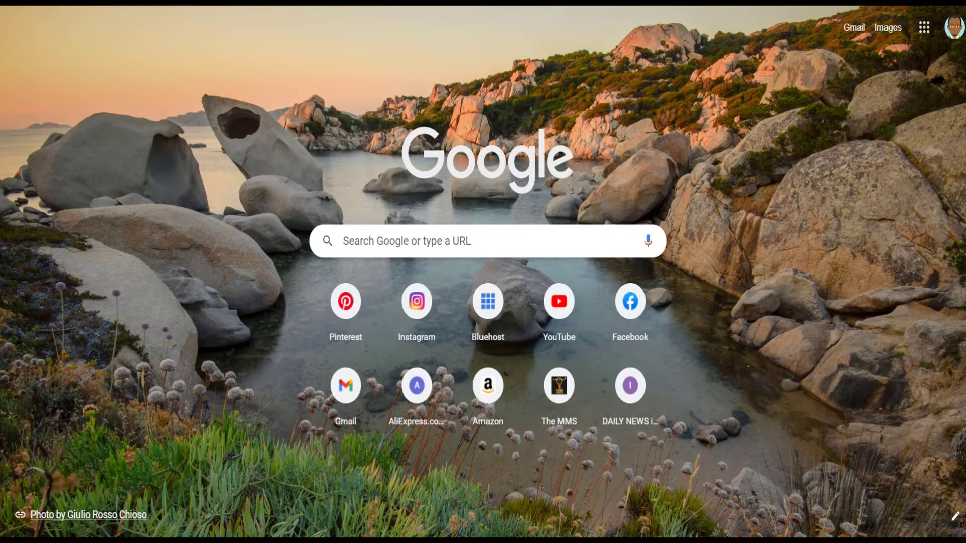
type("admanager")
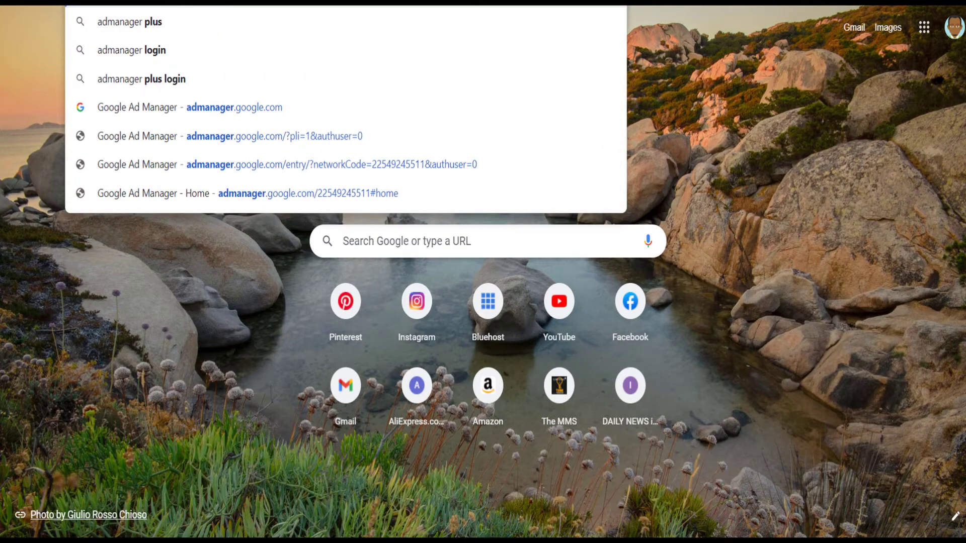
type(" login")
Reach the Ad Manager home overview via an 'admanager login' search and dismiss What's new.
key("Return")
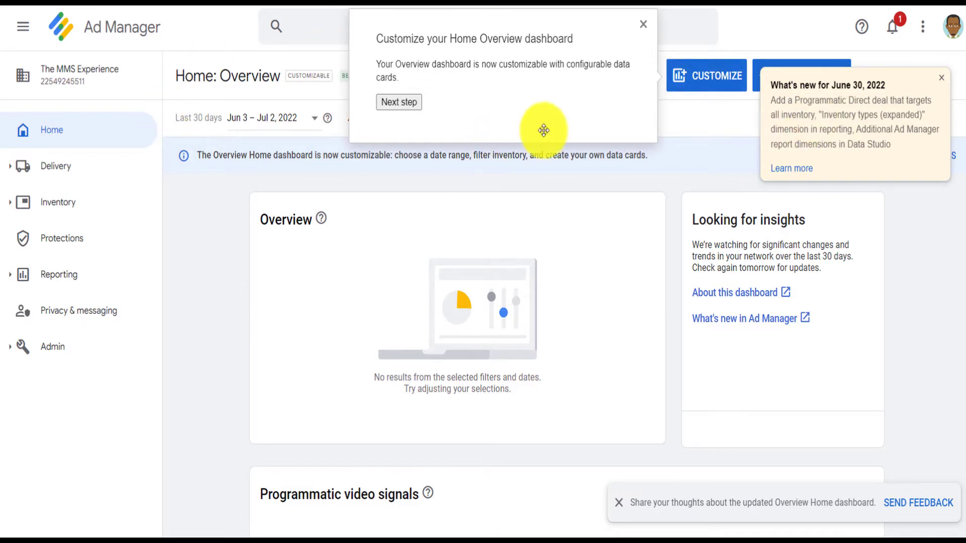
left_click(946, 81)
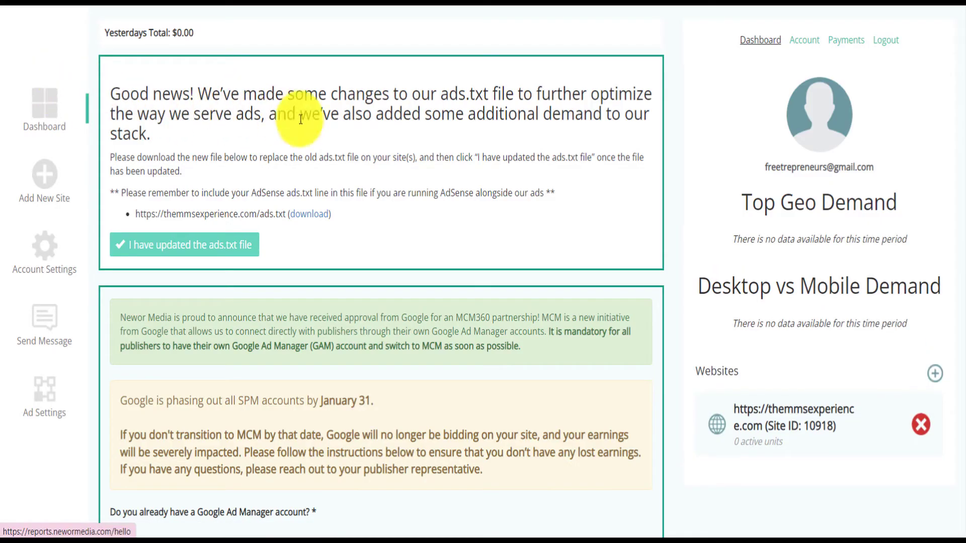
scroll(427, 166, "down", 1)
scroll(427, 166, "down", 4)
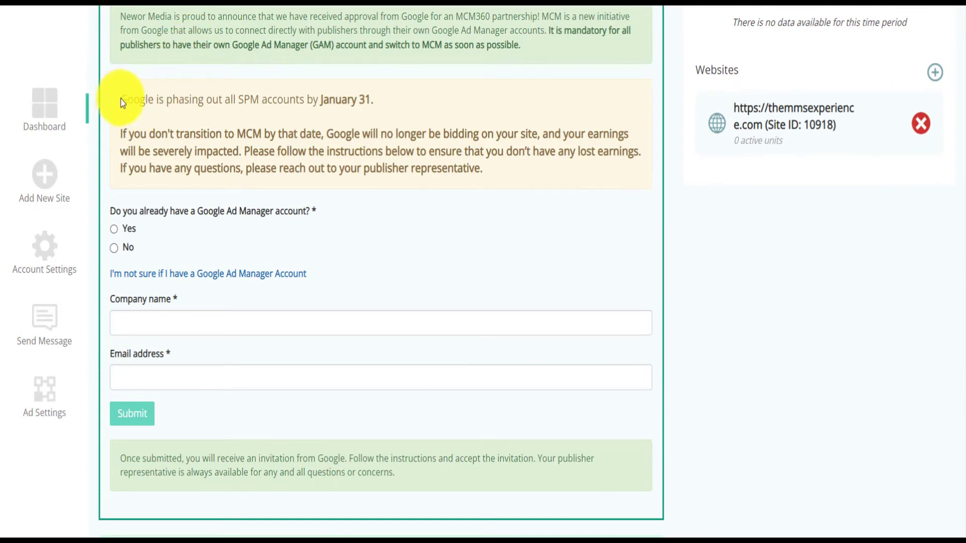
Highlight the Newor Media SPM phase-out and MCM transition warnings, then leave for a new tab.
left_click_drag(122, 99, 298, 103)
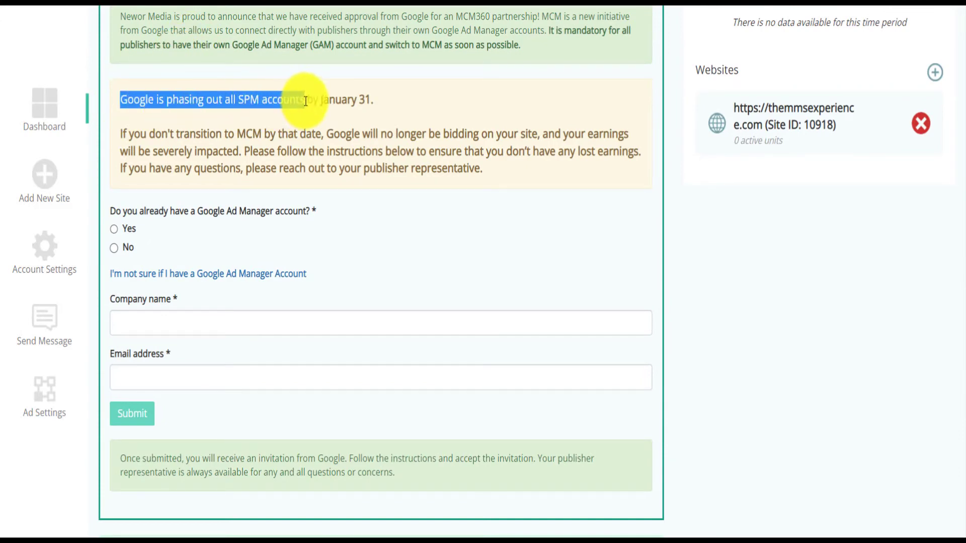
left_click_drag(121, 139, 289, 140)
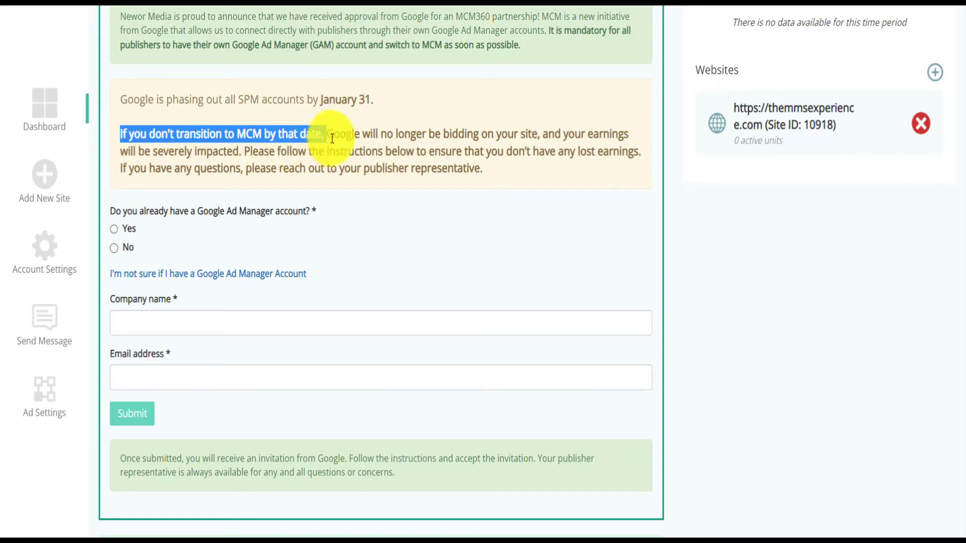
left_click_drag(331, 138, 546, 137)
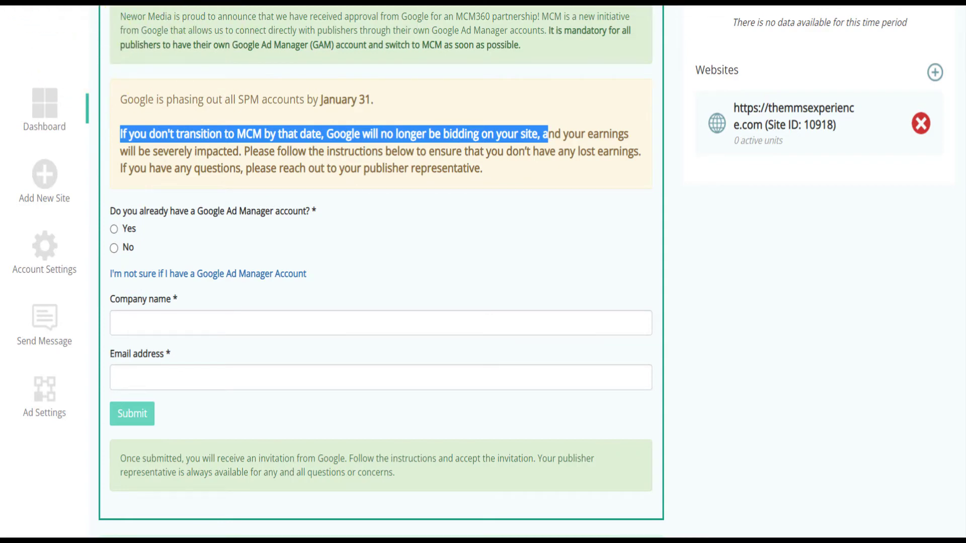
right_click(23, 5)
key("Escape")
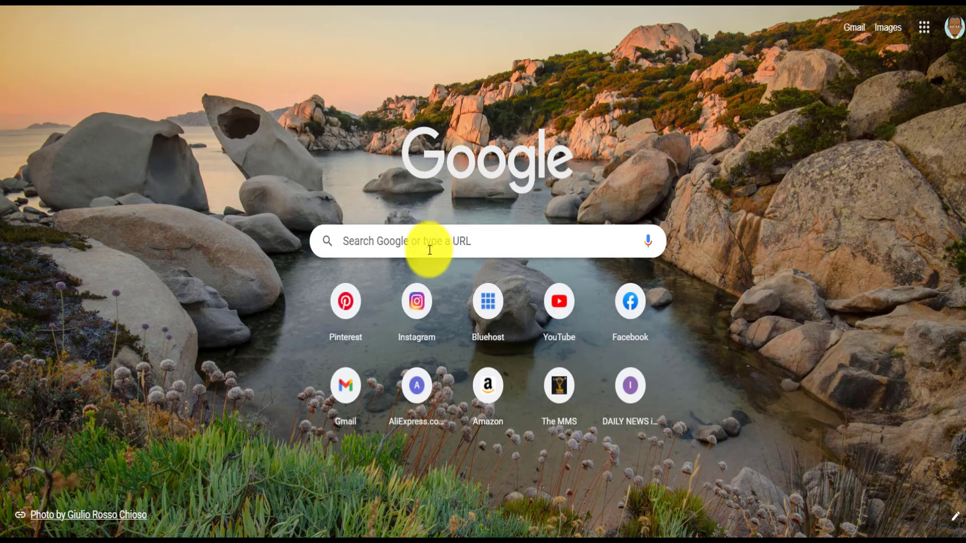
Search 'google account' and land on the signed-in Google Account home page.
left_click(398, 237)
type("go")
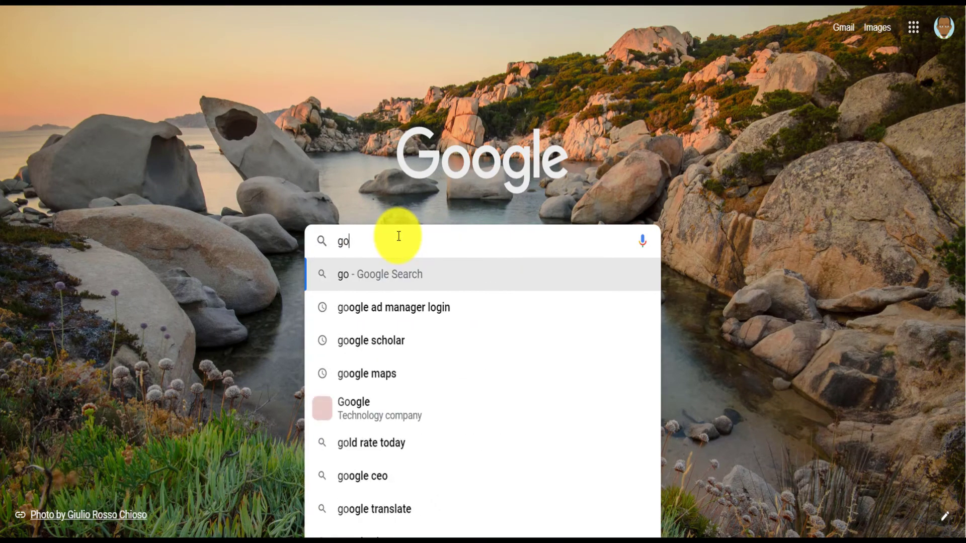
type("ogle account")
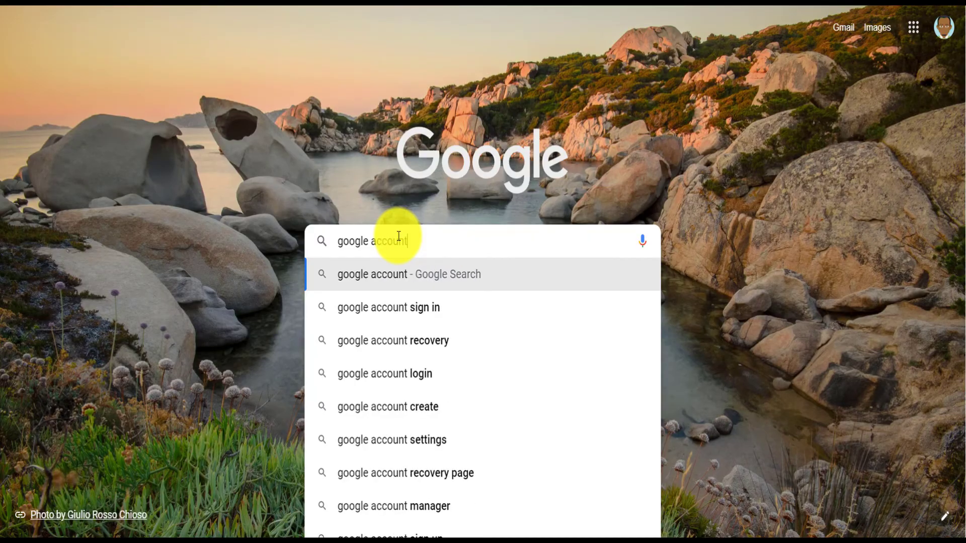
key("Return")
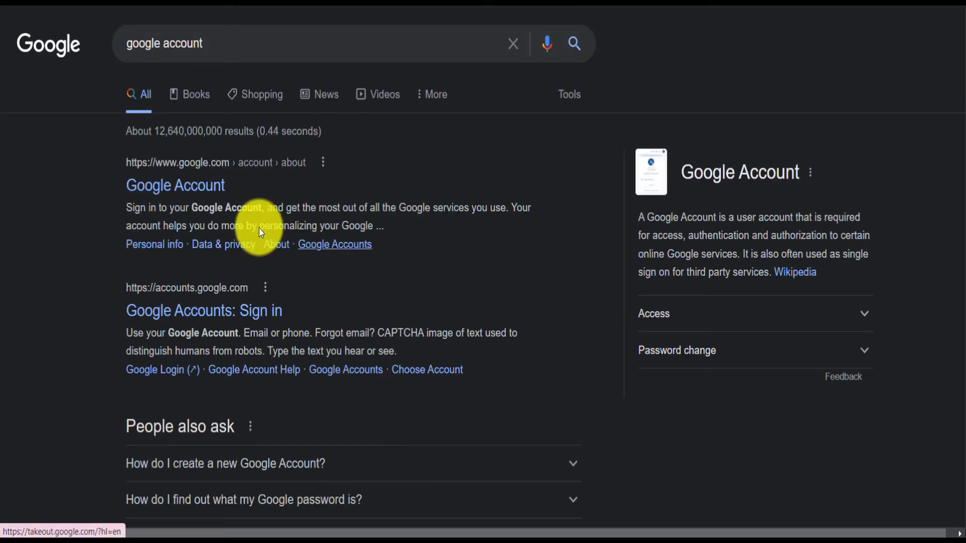
left_click(176, 186)
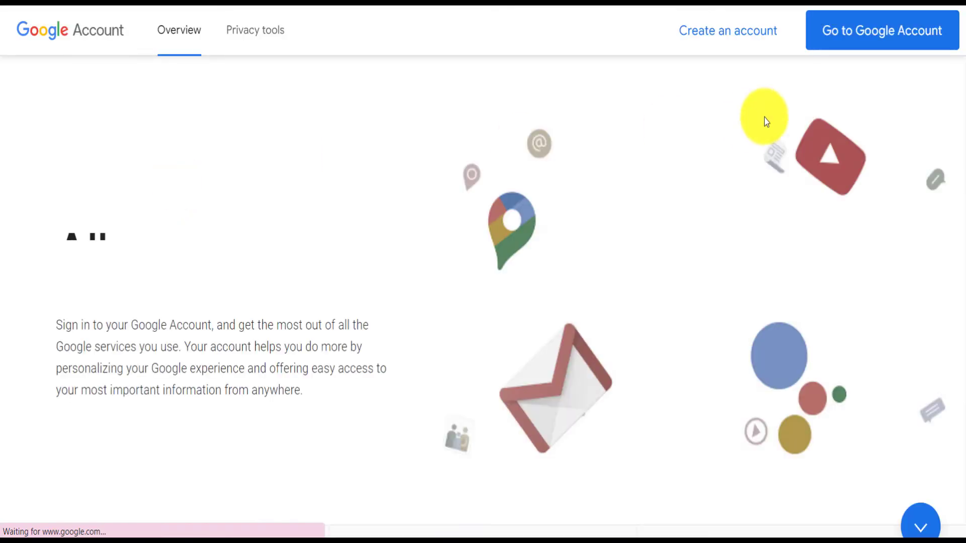
left_click(850, 43)
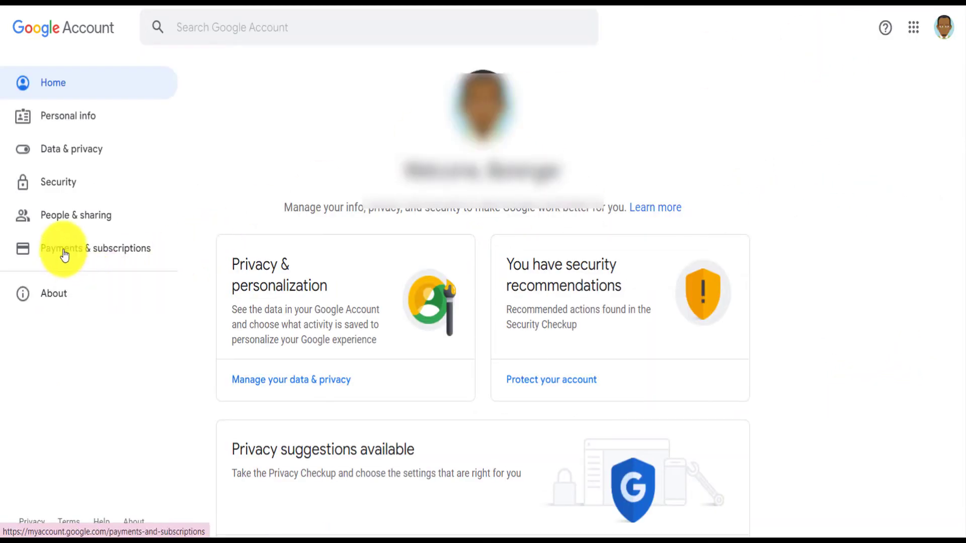
Go to Payments & subscriptions, check the signed-in accounts, and manage saved payment methods.
left_click(64, 255)
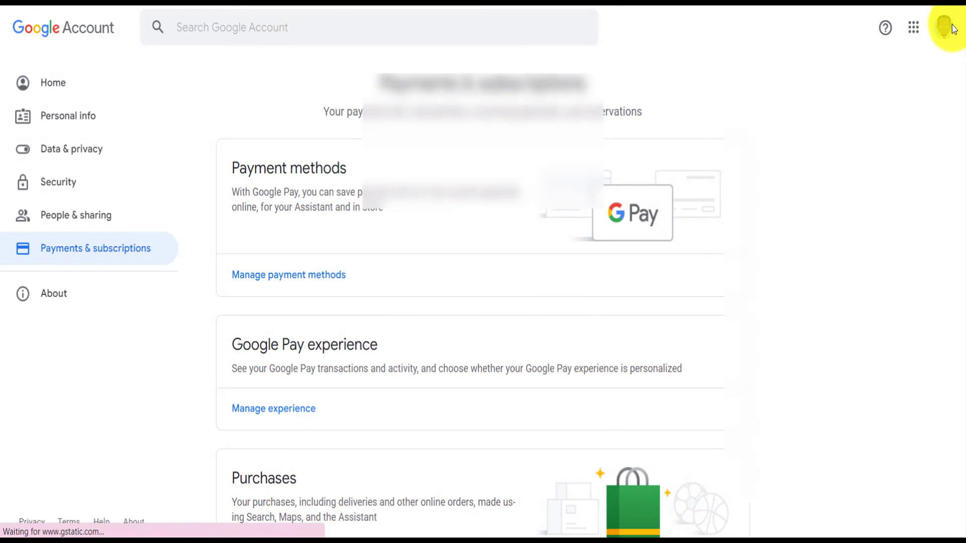
left_click(945, 30)
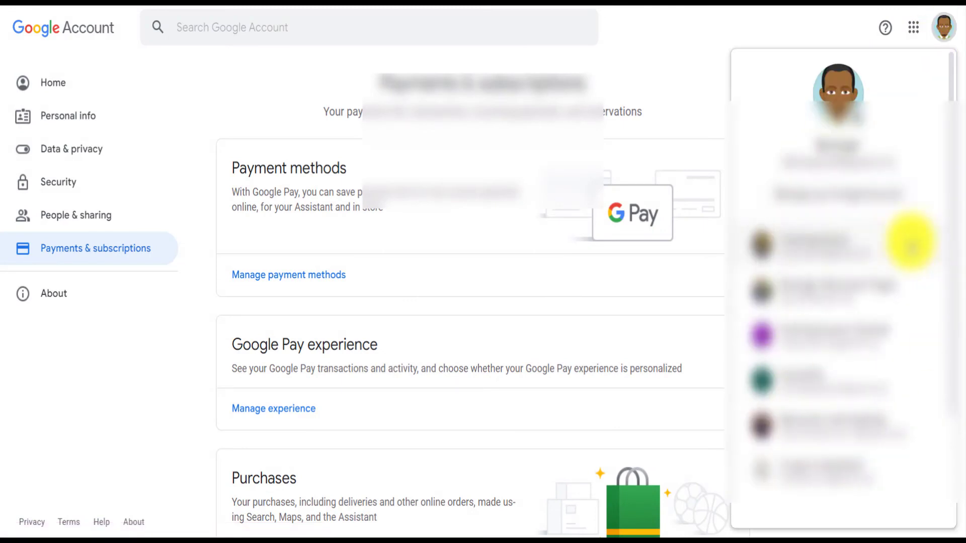
left_click(312, 80)
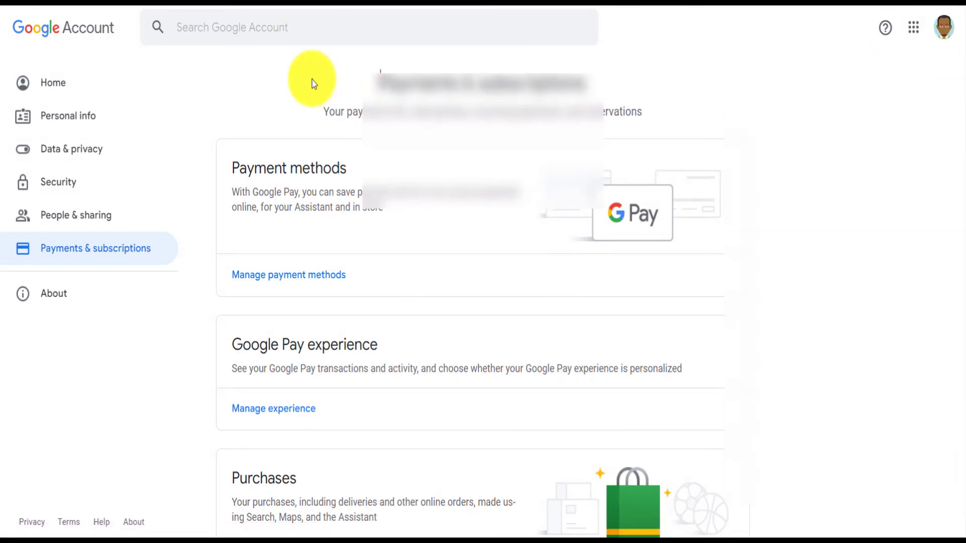
left_click(309, 276)
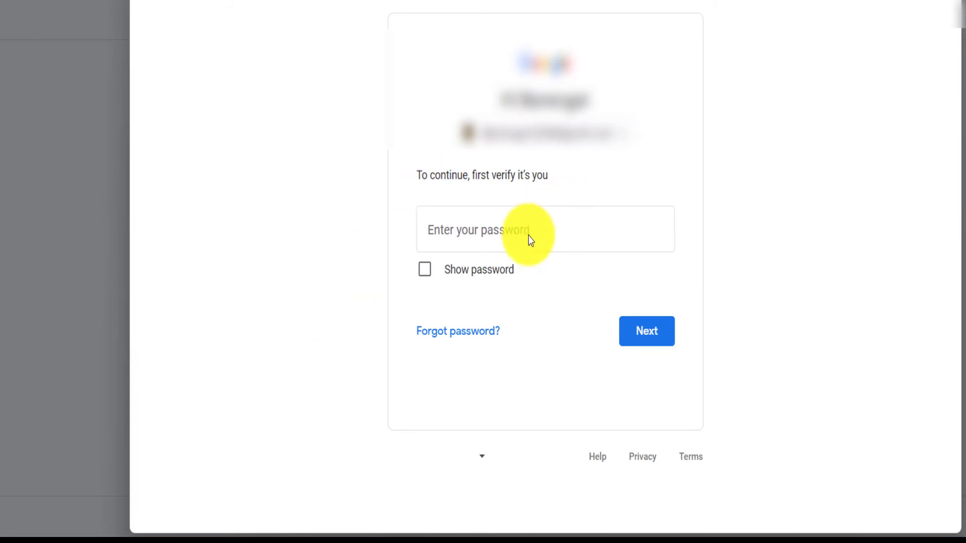
Abandon the password reauthentication prompt for the Google Pay payments settings.
left_click(528, 235)
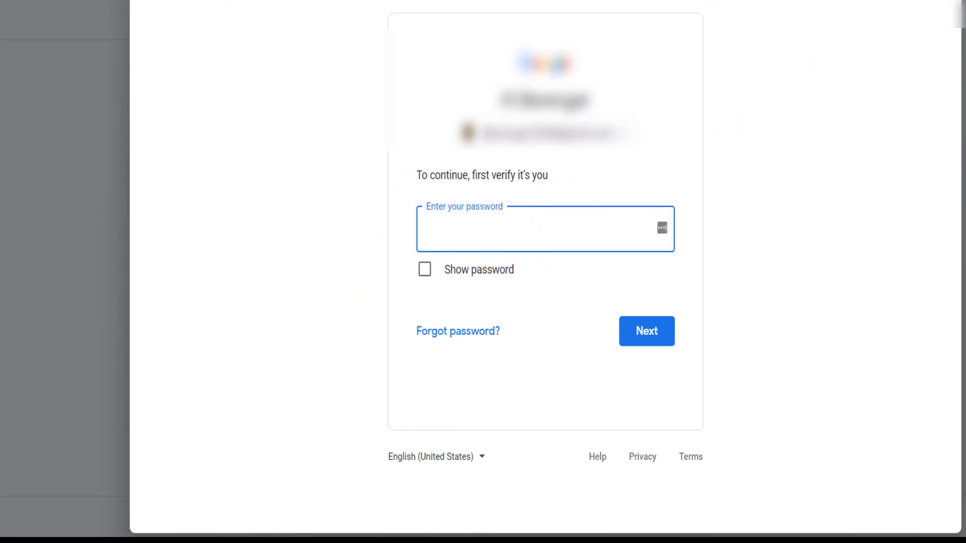
key("Escape")
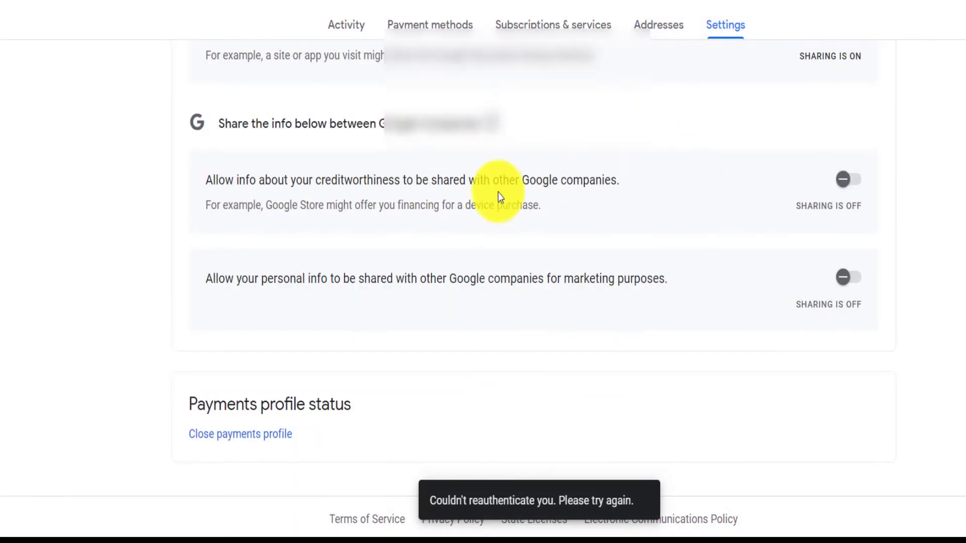